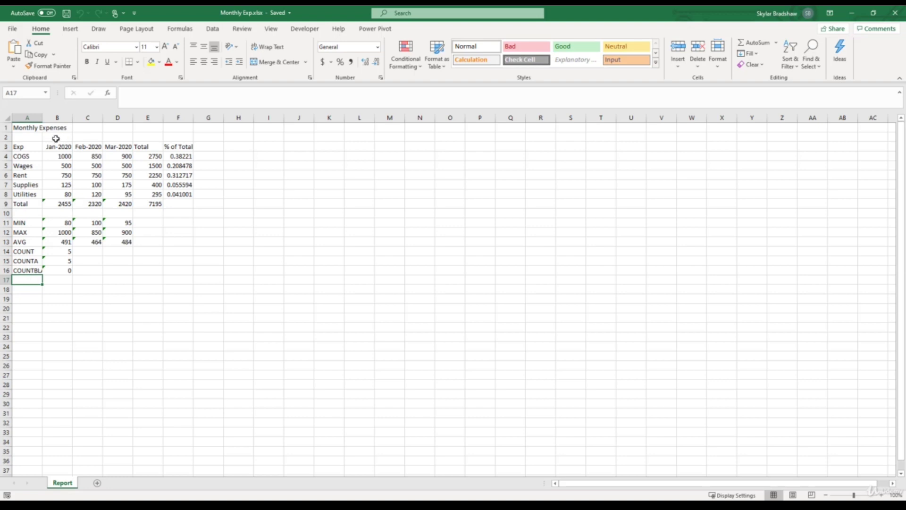
- Check the Protection settings in Format Cells for the Monthly Expenses title in A1, accepting them unchanged
{"action": "left_click_drag", "start_coordinate": [53, 146], "coordinate": [113, 191]}
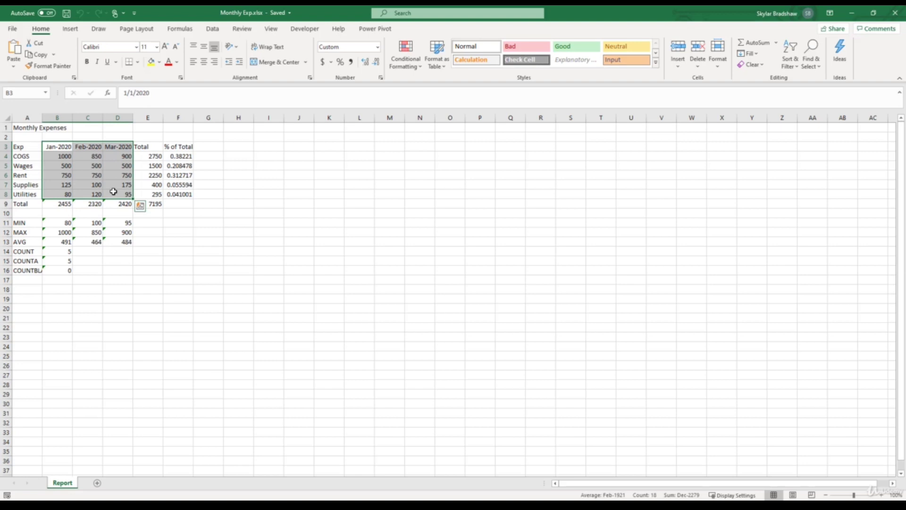
{"action": "left_click", "coordinate": [29, 129]}
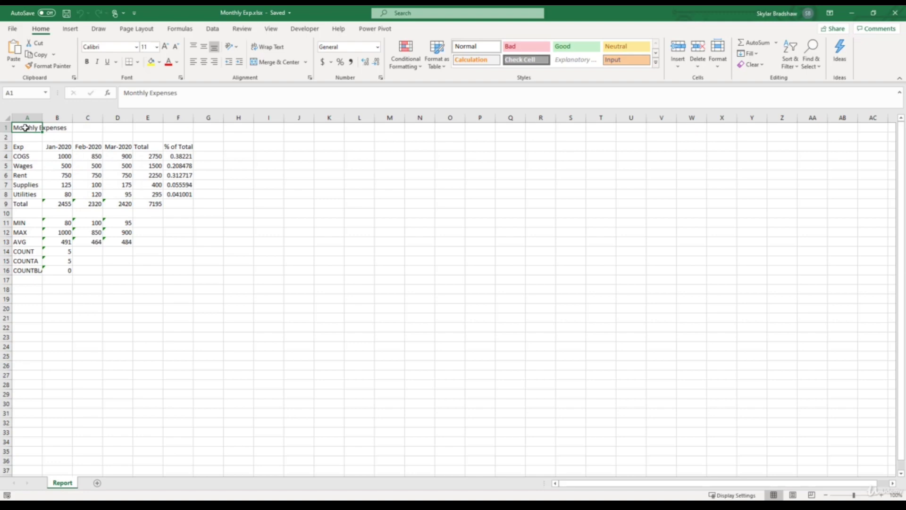
{"action": "right_click", "coordinate": [25, 128]}
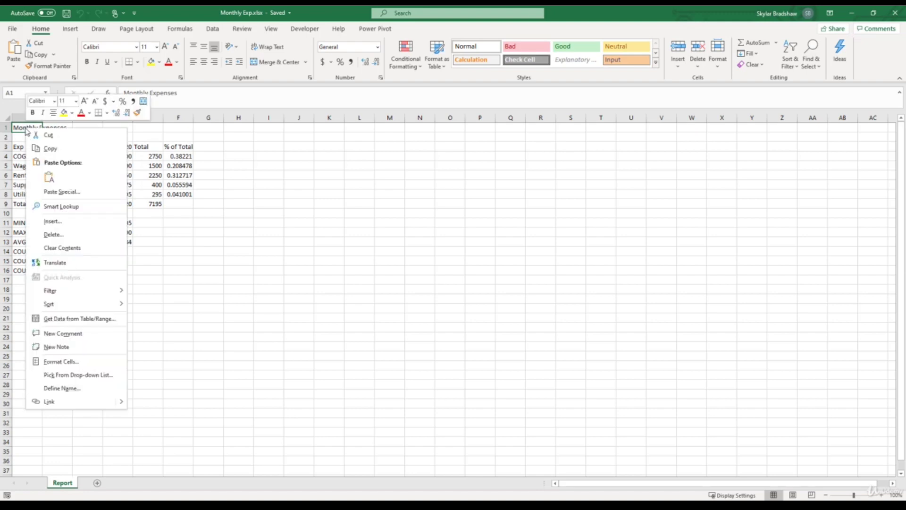
{"action": "left_click", "coordinate": [62, 362]}
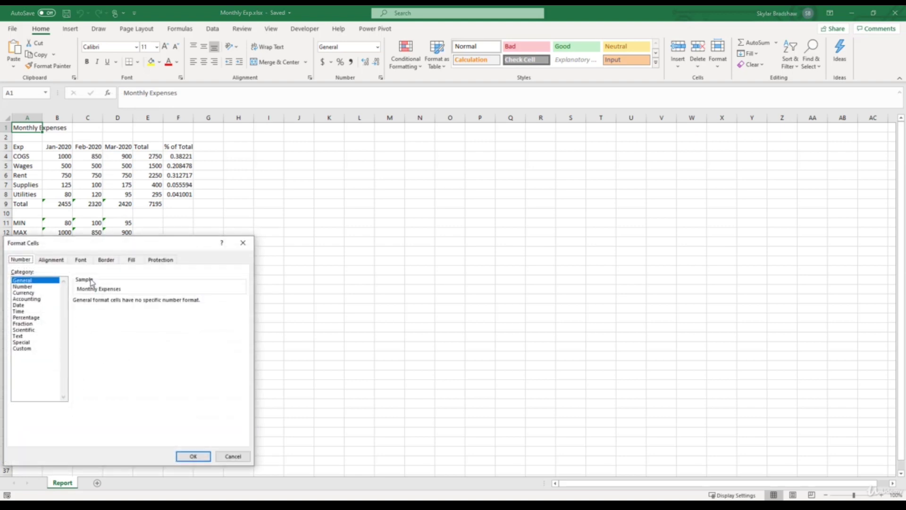
{"action": "left_click_drag", "start_coordinate": [104, 249], "coordinate": [294, 147]}
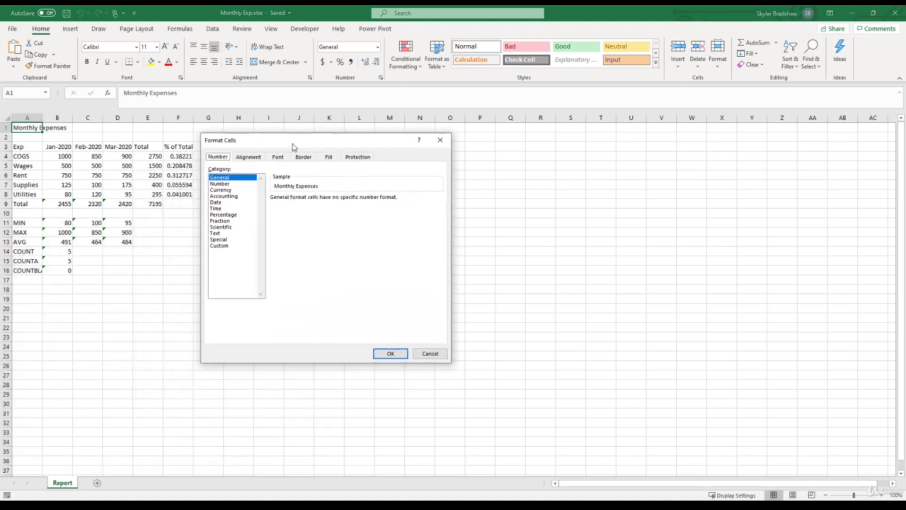
{"action": "left_click", "coordinate": [355, 159]}
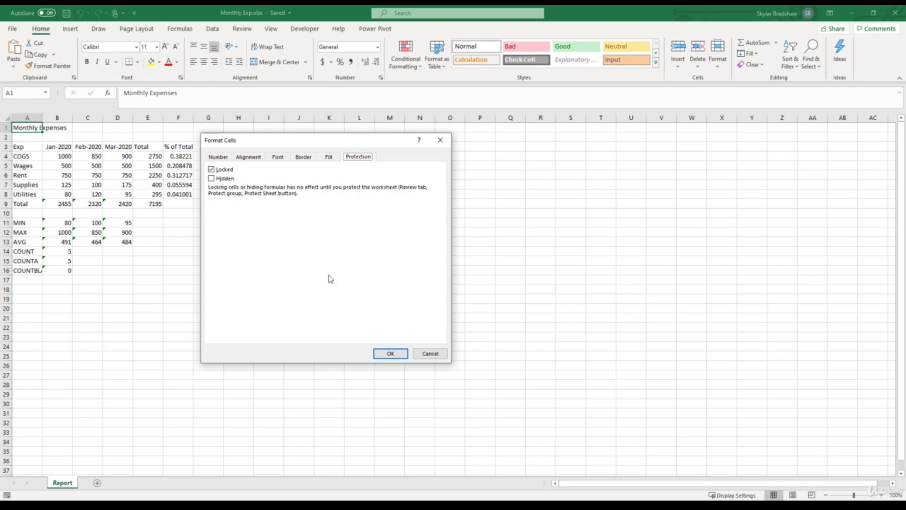
{"action": "left_click", "coordinate": [387, 354]}
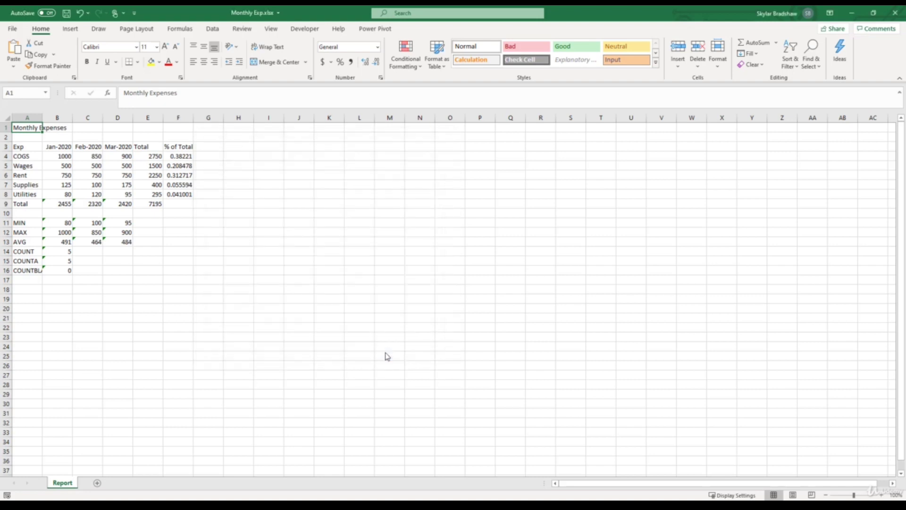
- Protect the Report sheet without a password, keeping the default permissions to select locked and unlocked cells
{"action": "left_click", "coordinate": [242, 30]}
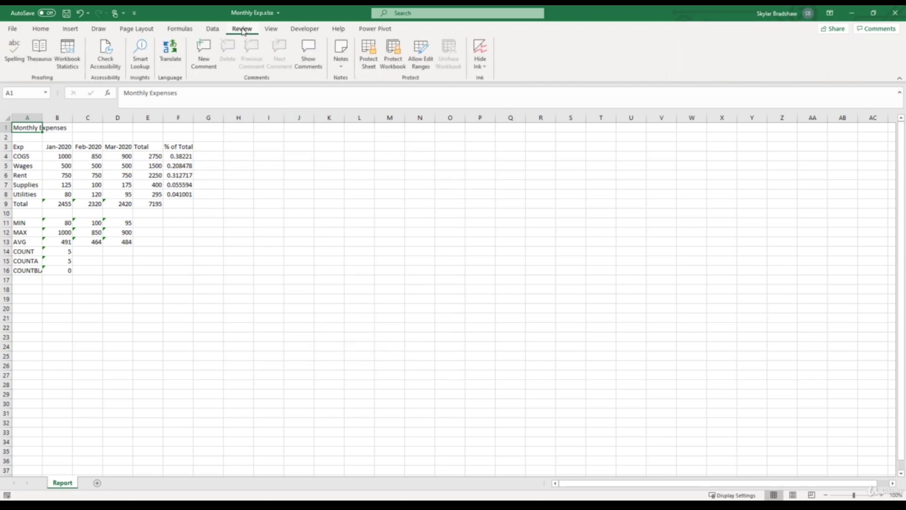
{"action": "left_click", "coordinate": [368, 61]}
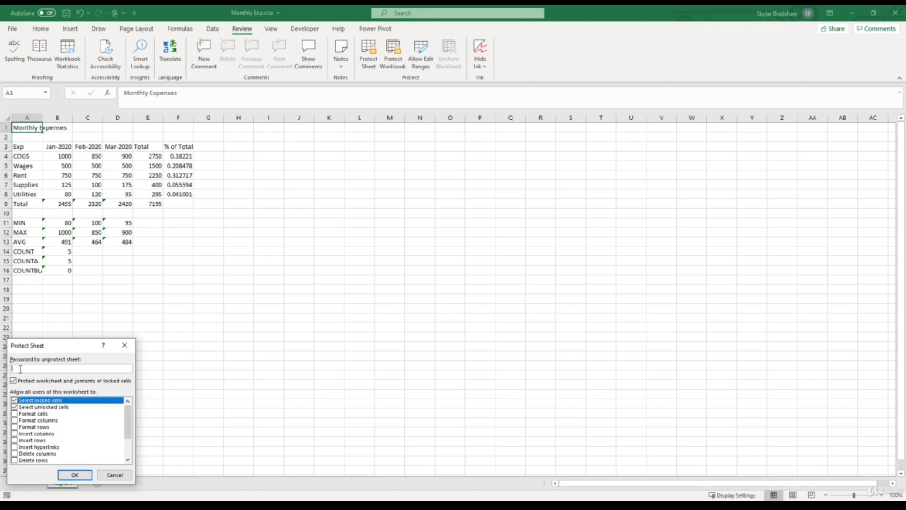
{"action": "left_click", "coordinate": [72, 475]}
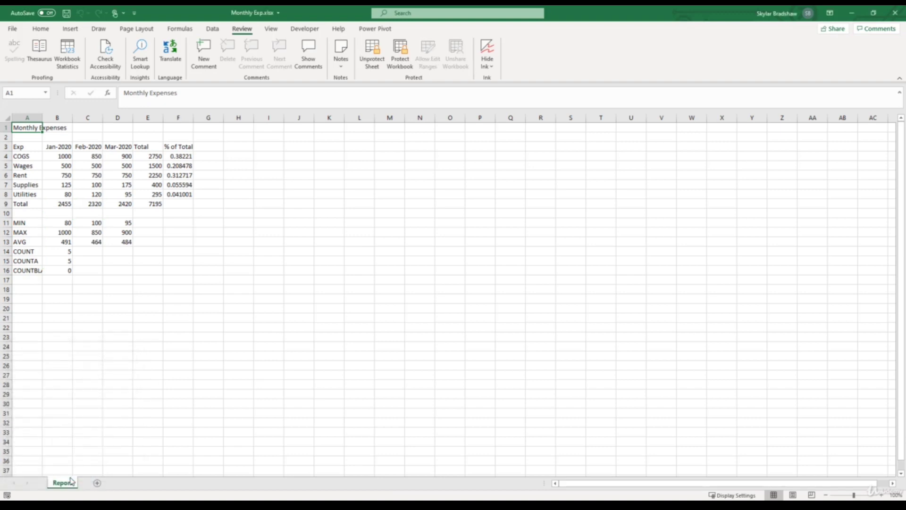
- Try to edit the title in A1 and the January COGS value in B4 to test the sheet protection
{"action": "double_click", "coordinate": [29, 128]}
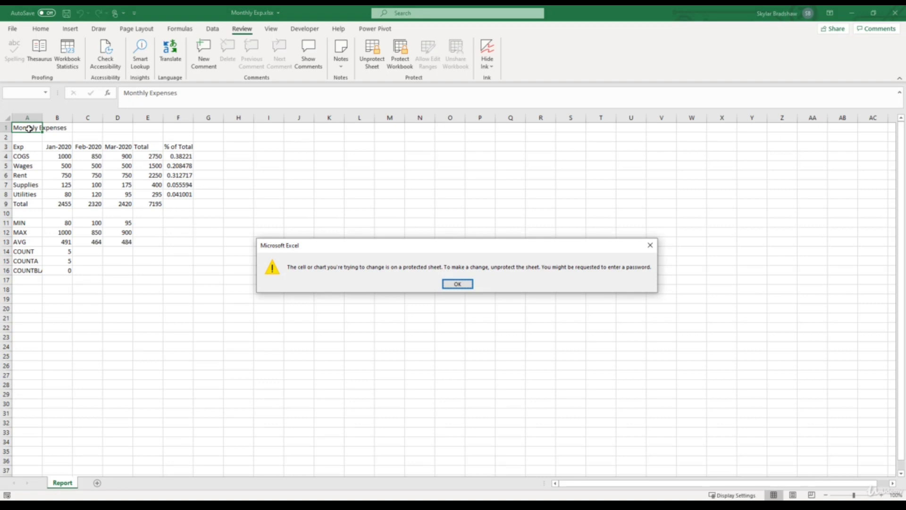
{"action": "left_click", "coordinate": [443, 284]}
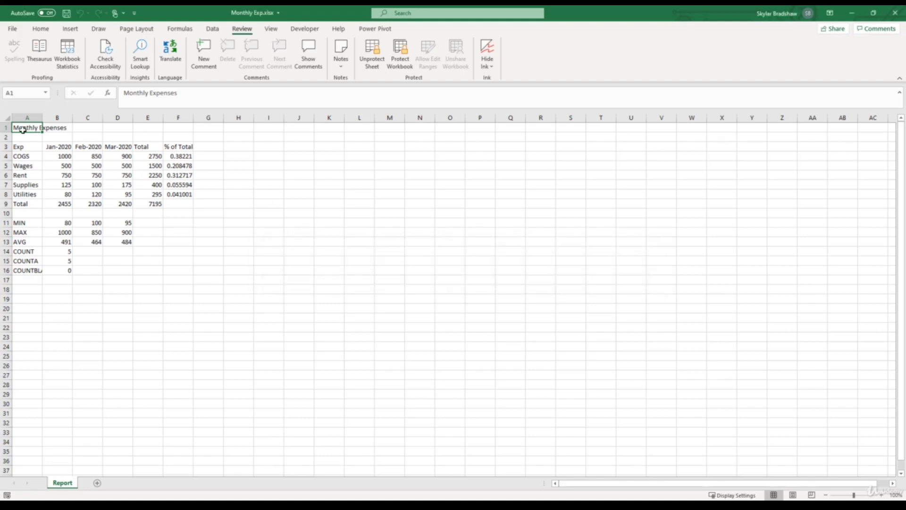
{"action": "left_click", "coordinate": [49, 157]}
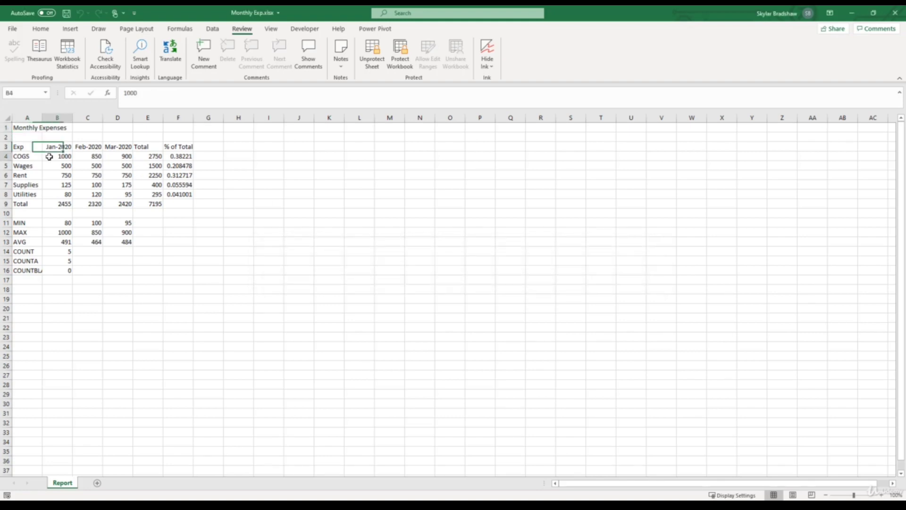
{"action": "double_click", "coordinate": [49, 157]}
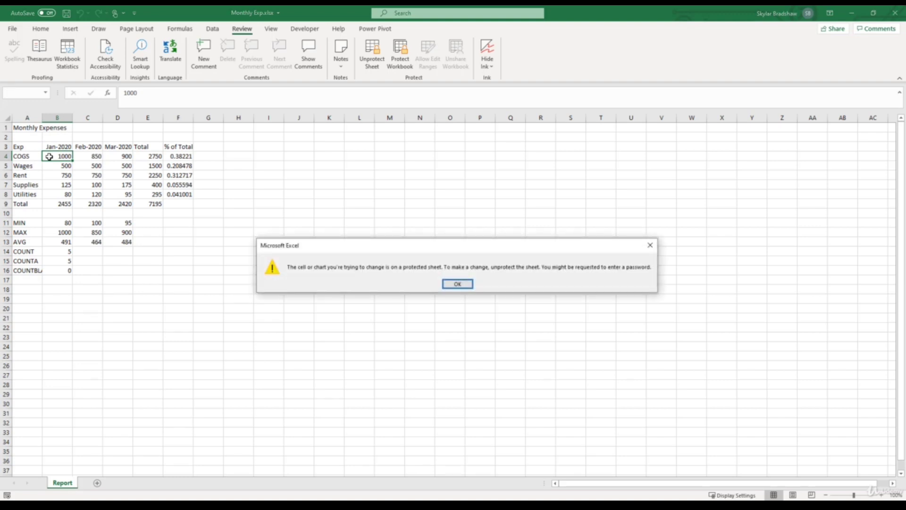
{"action": "left_click", "coordinate": [465, 285]}
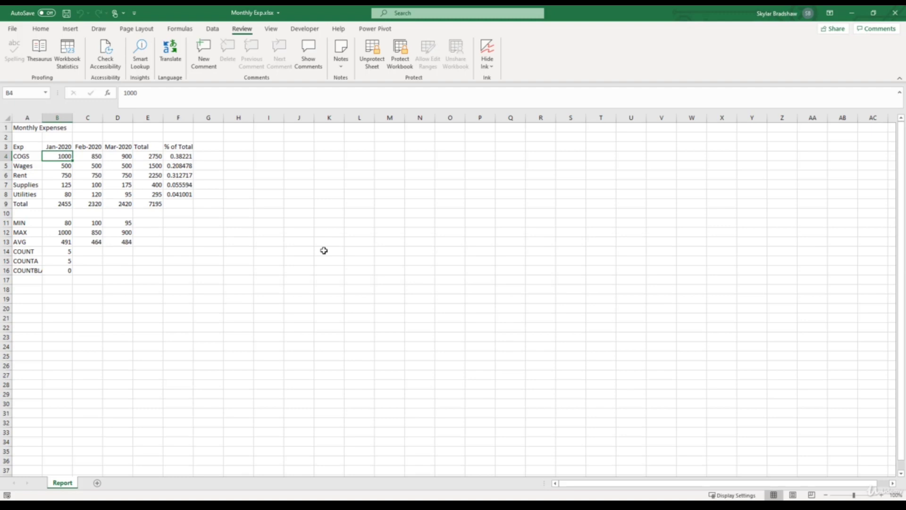
- Select the monthly headers and expense figures in B3:D8 and unprotect the sheet
{"action": "key", "text": "Up"}
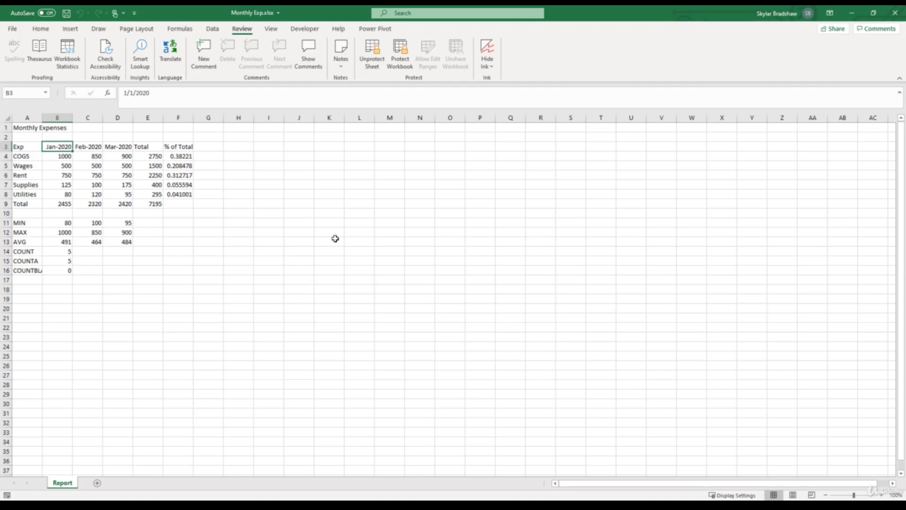
{"action": "left_click_drag", "start_coordinate": [57, 147], "coordinate": [113, 194]}
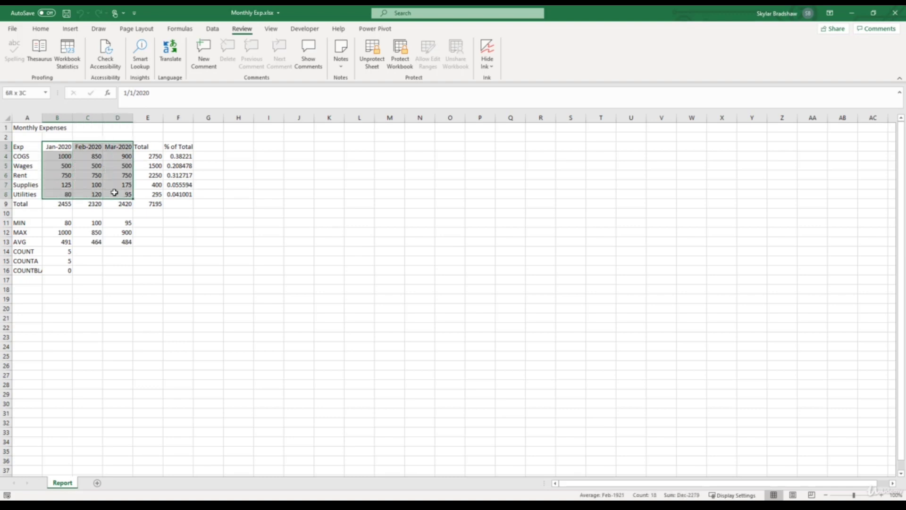
{"action": "right_click", "coordinate": [110, 165]}
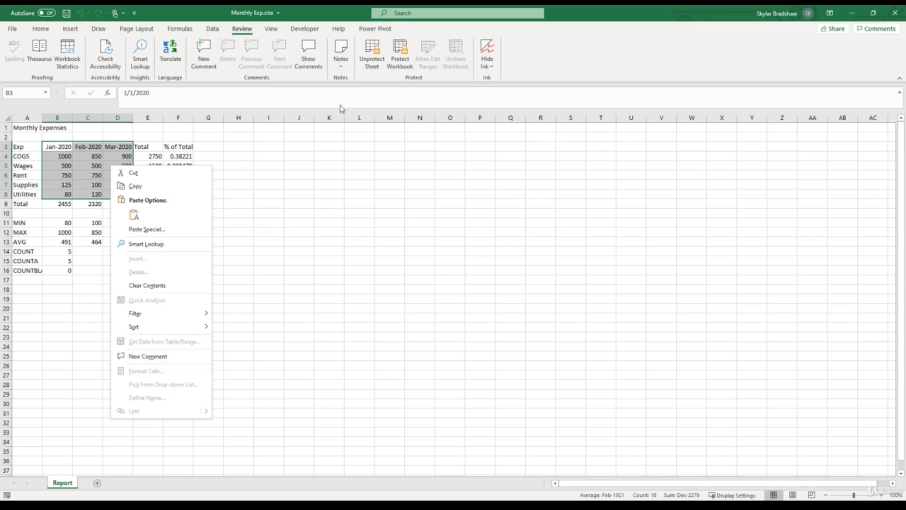
{"action": "left_click", "coordinate": [377, 63]}
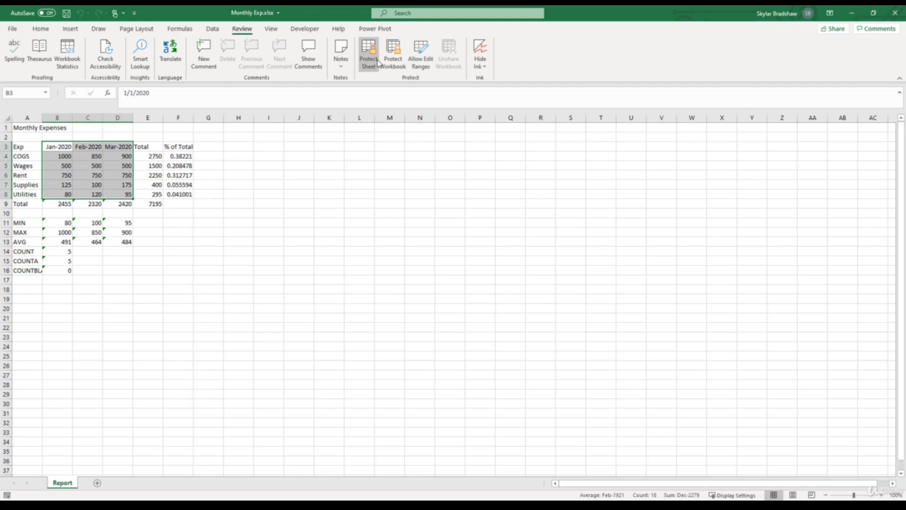
- Turn off the Locked setting for cells B3:D8 and protect the sheet without a password, keeping the default permissions
{"action": "right_click", "coordinate": [115, 167]}
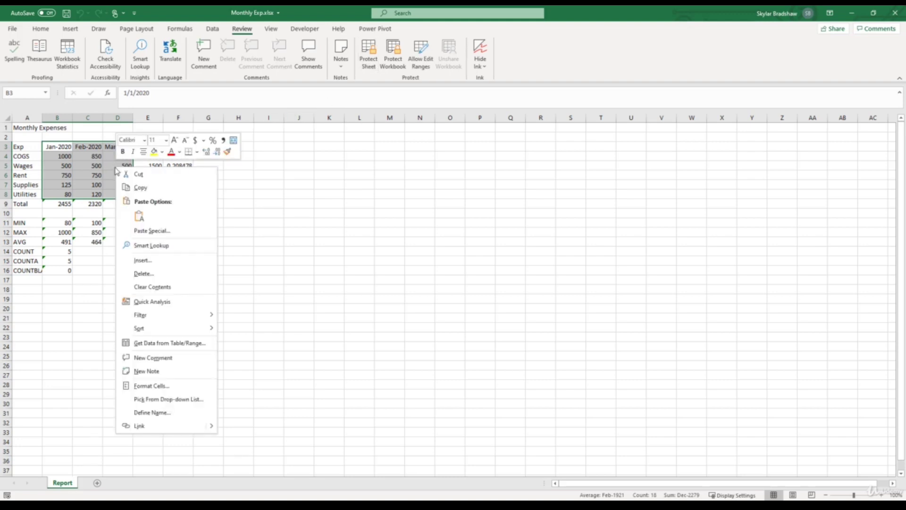
{"action": "left_click", "coordinate": [152, 385]}
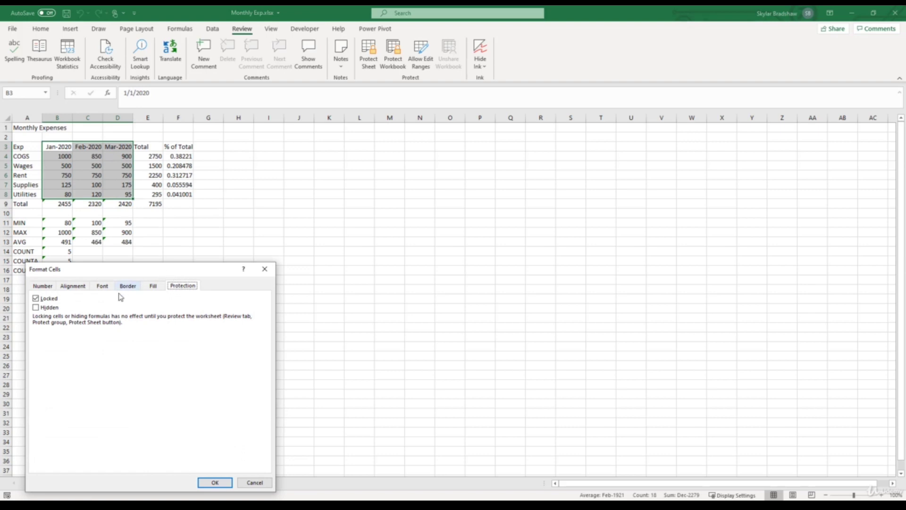
{"action": "left_click", "coordinate": [38, 302]}
{"action": "left_click", "coordinate": [215, 481]}
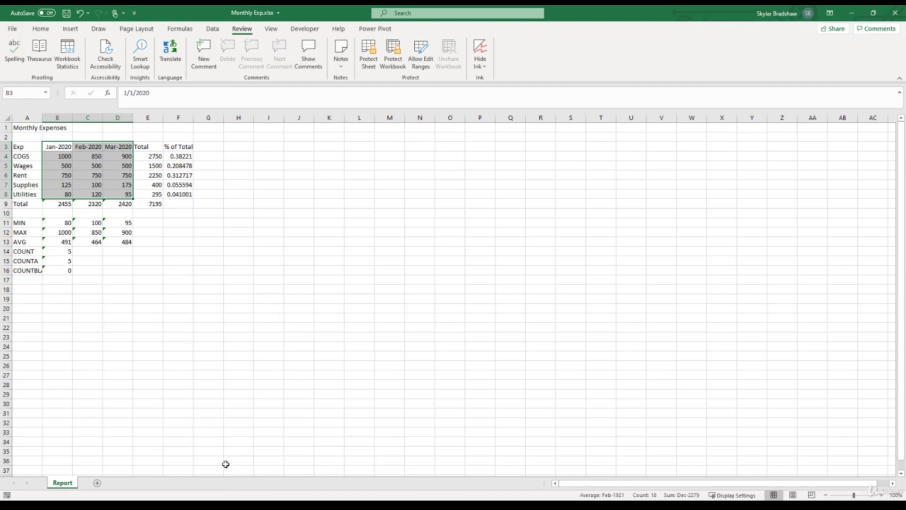
{"action": "left_click", "coordinate": [370, 59]}
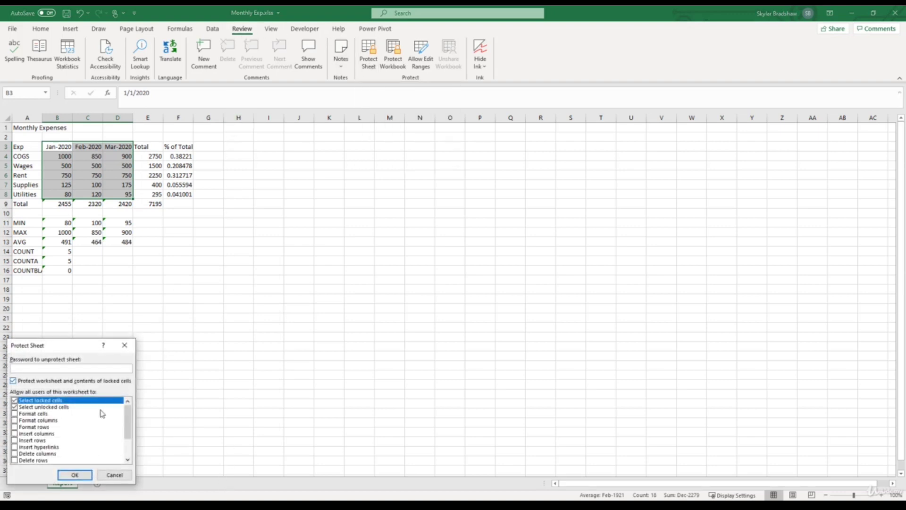
{"action": "left_click", "coordinate": [83, 474]}
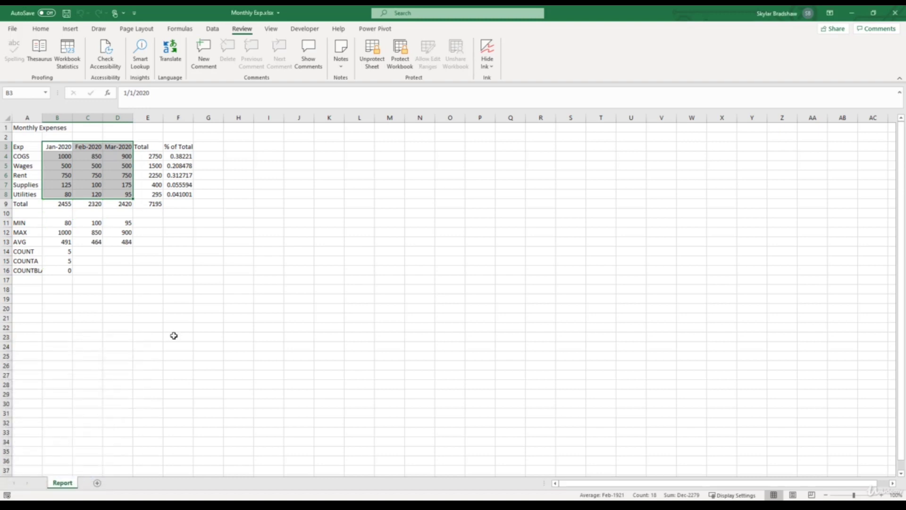
- Try to edit the Monthly Expenses title in A1 to test that locked cell
{"action": "left_click", "coordinate": [31, 127]}
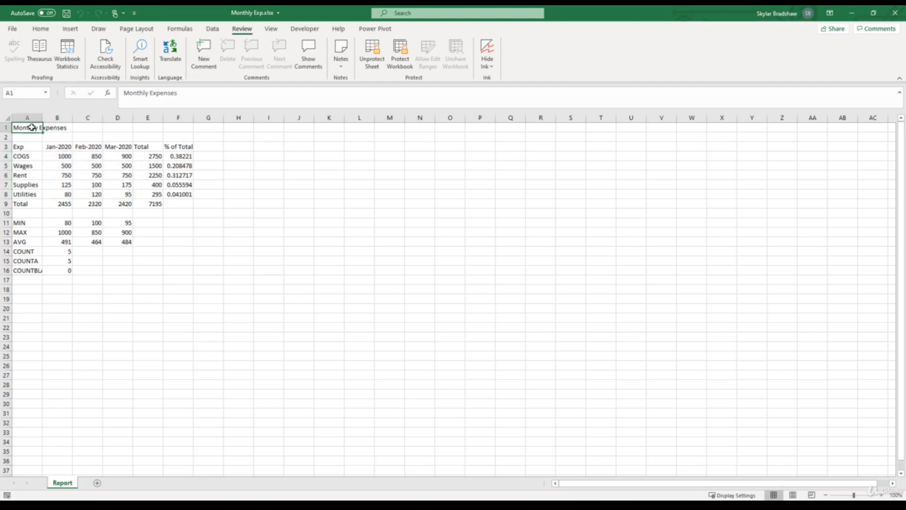
{"action": "double_click", "coordinate": [31, 127]}
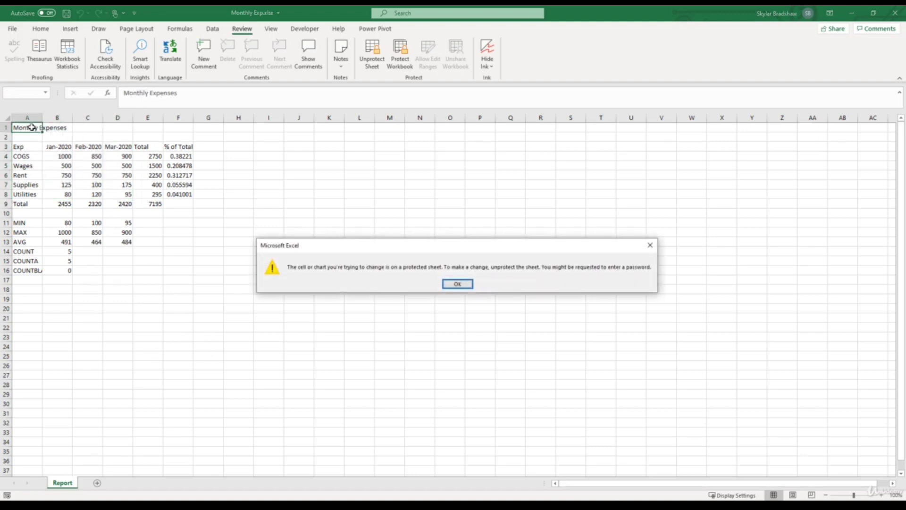
{"action": "left_click", "coordinate": [457, 283]}
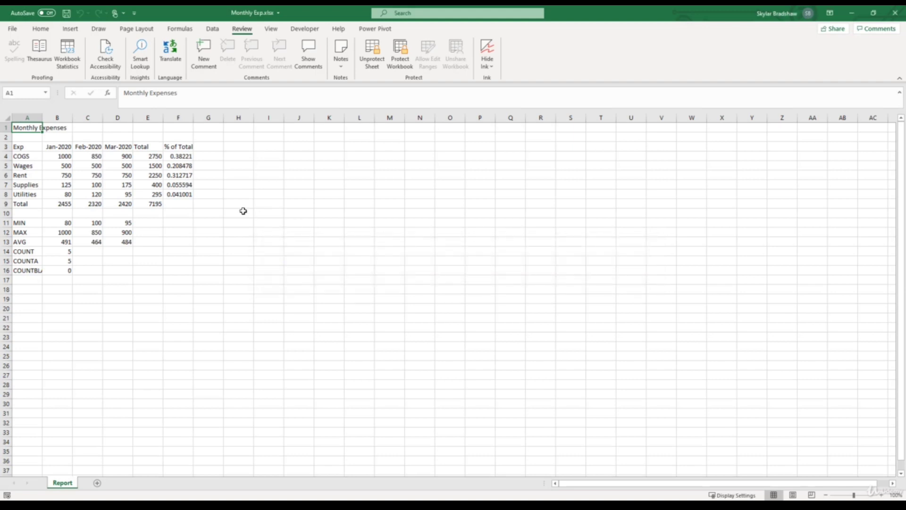
- Set the January COGS value in B4 to 2000
{"action": "left_click", "coordinate": [53, 157]}
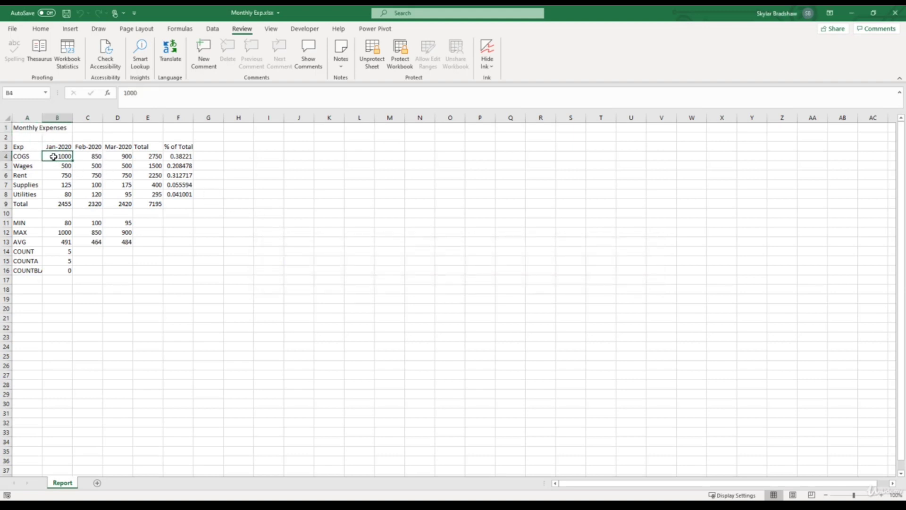
{"action": "type", "text": "2000"}
{"action": "key", "text": "Return"}
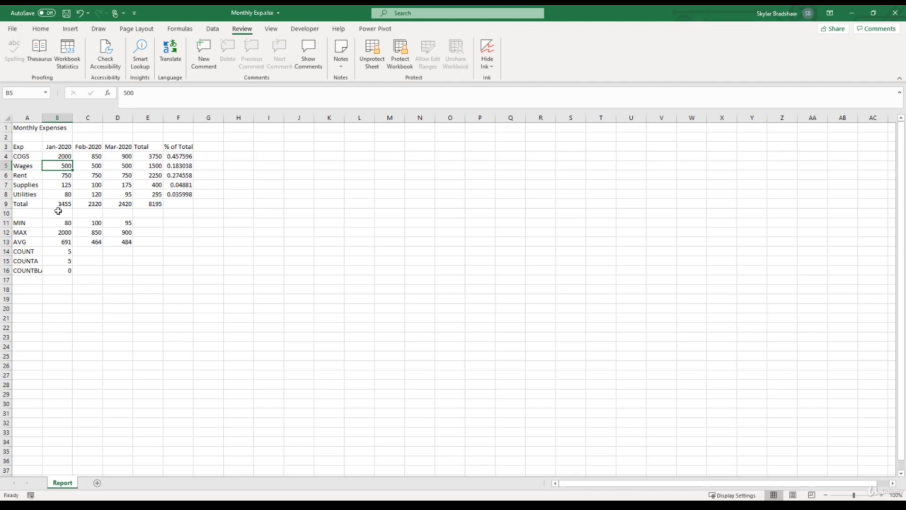
- Try to edit the January total formula in B9 to test its protection
{"action": "left_click", "coordinate": [55, 205]}
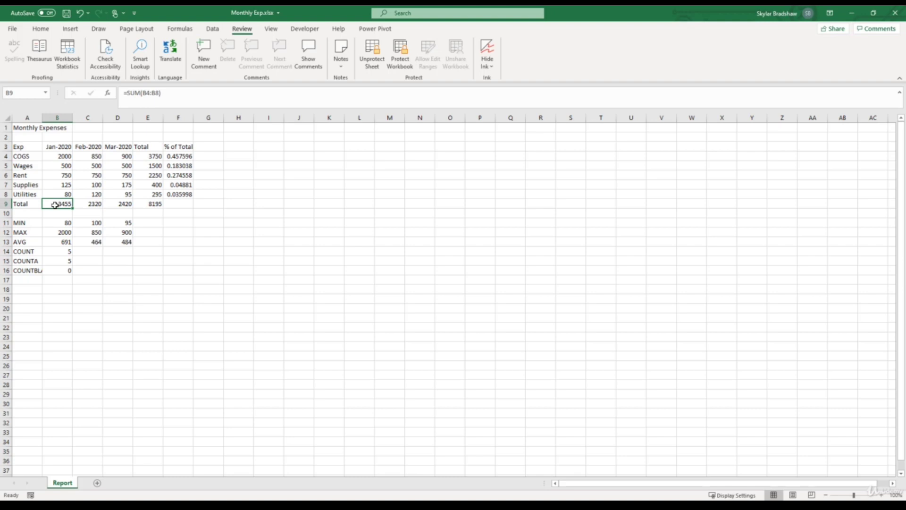
{"action": "double_click", "coordinate": [56, 205]}
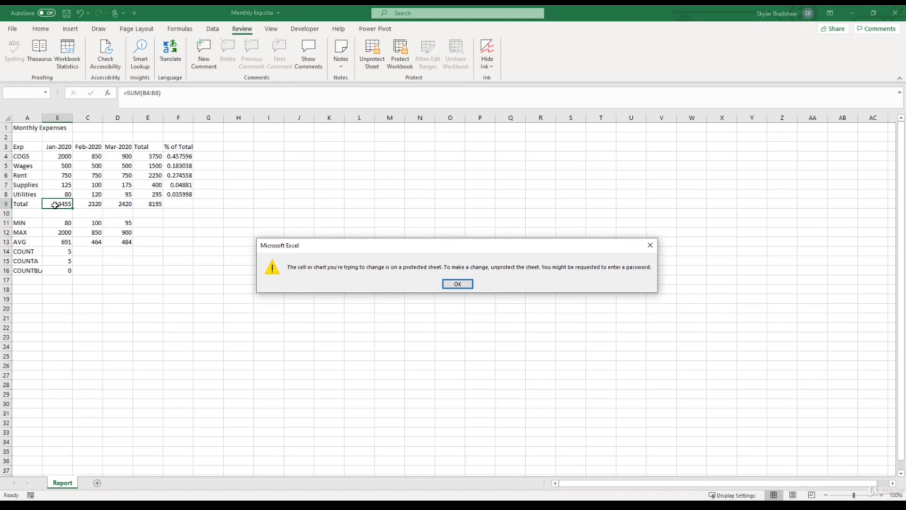
{"action": "left_click", "coordinate": [450, 284]}
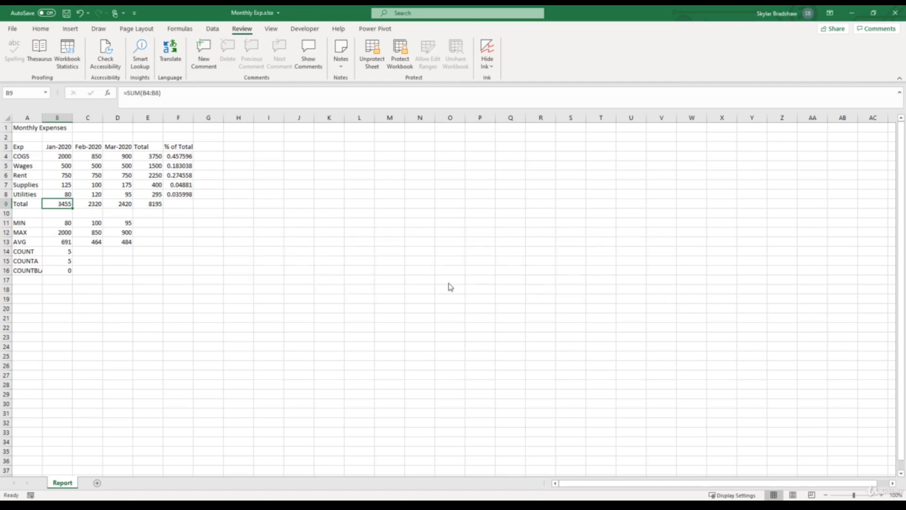